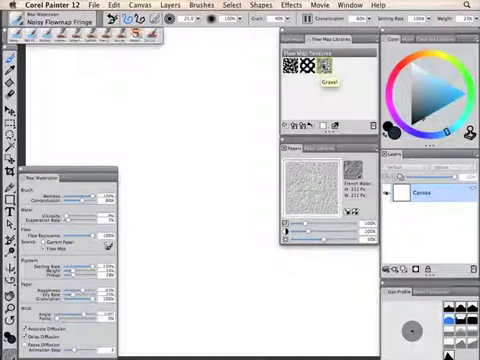
With the Gravel flow map, paint three stacked horizontal dark teal Noisy Flowmap Fringe strokes.
left_click(322, 68)
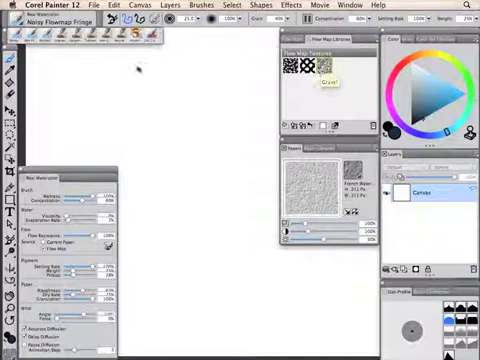
left_click_drag(130, 74, 246, 74)
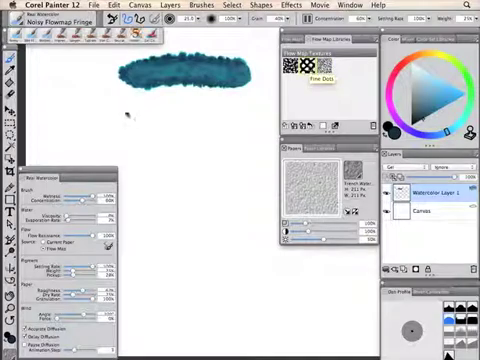
left_click_drag(127, 112, 249, 106)
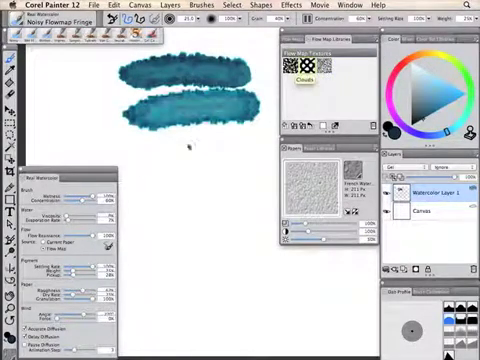
left_click_drag(132, 155, 262, 155)
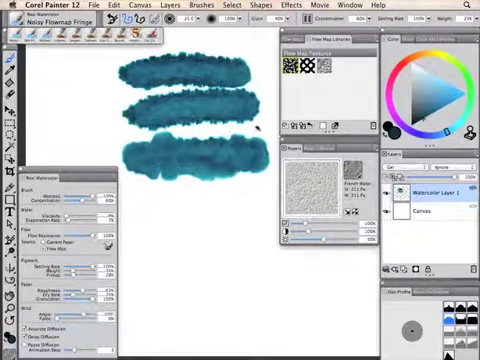
Switch to the Real Watercolor Wet Flowmap Fringe brush with a red paint colour.
left_click(20, 17)
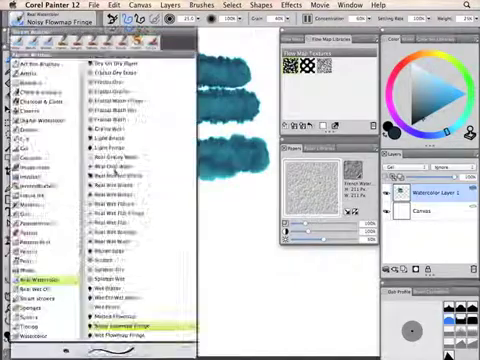
left_click(120, 335)
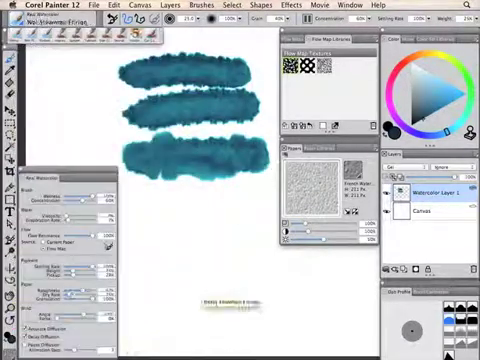
left_click(405, 62)
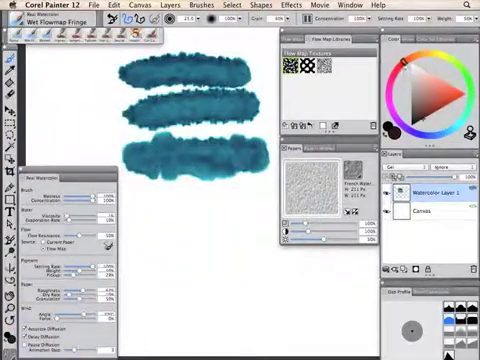
Paint three red-brown watercolor strokes beneath the teal ones.
mouse_move(148, 208)
left_mouse_down()
mouse_move(258, 208)
mouse_move(228, 230)
mouse_move(238, 233)
left_mouse_up()
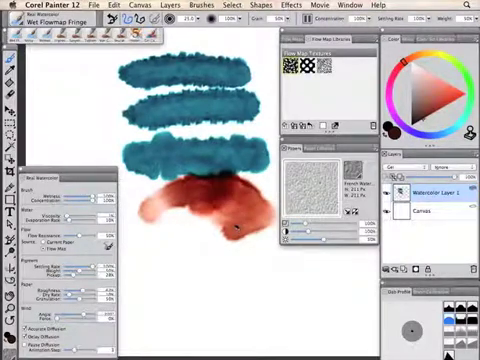
mouse_move(64, 248)
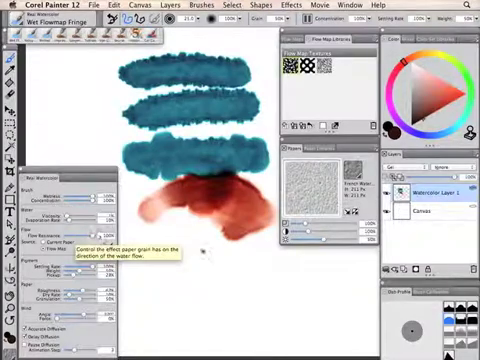
left_click_drag(150, 248, 248, 216)
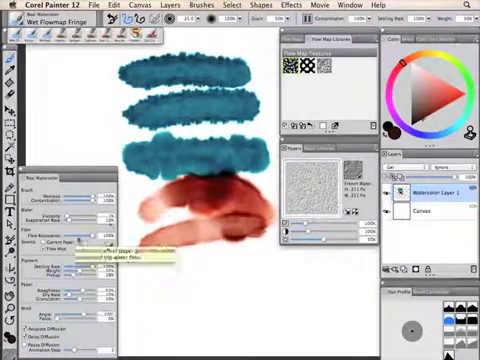
left_click_drag(150, 282, 258, 252)
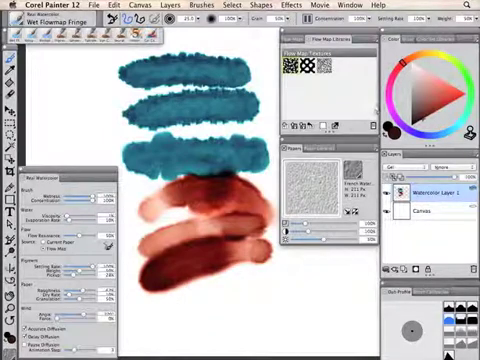
Paint a vertical bright orange-yellow stroke down through all the horizontal strokes.
left_click(440, 95)
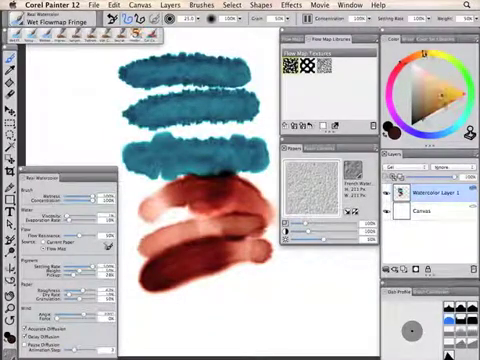
left_click_drag(438, 96, 450, 90)
left_click_drag(178, 50, 193, 302)
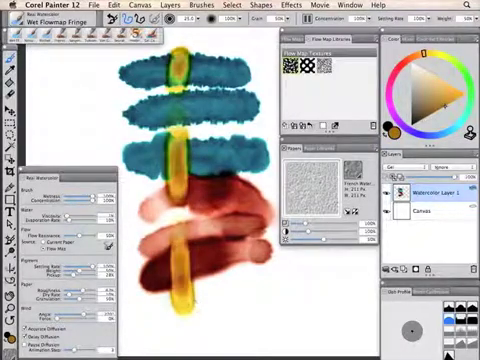
With Noisy Flowmap Fringe and teal sampled from the painting, paint a vertical teal stroke.
left_click(20, 30)
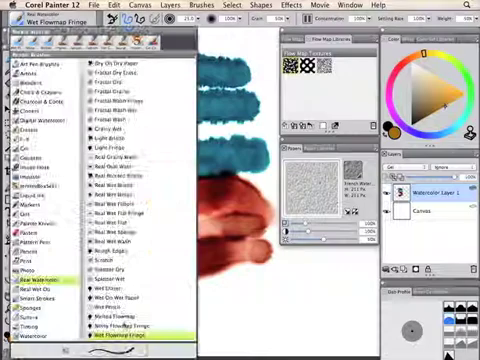
left_click(118, 326)
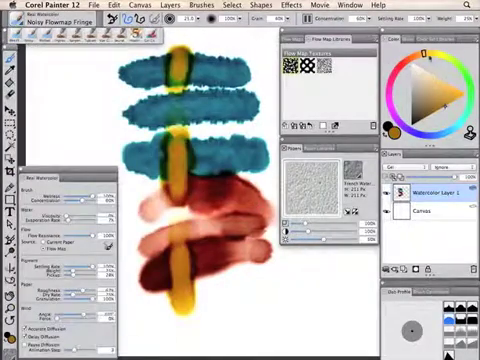
left_click(172, 46, "alt")
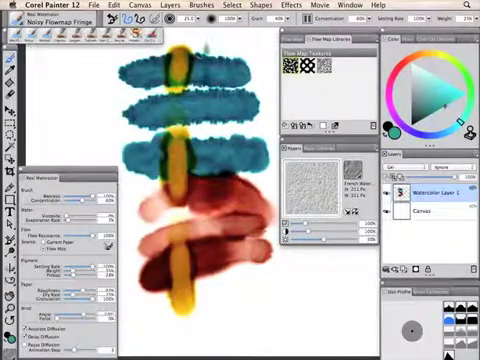
mouse_move(205, 47)
left_mouse_down()
mouse_move(220, 273)
mouse_move(230, 295)
left_mouse_up()
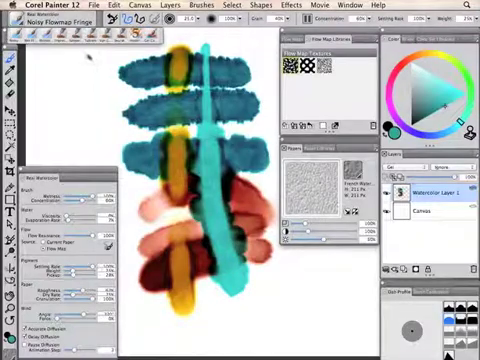
left_click(42, 28)
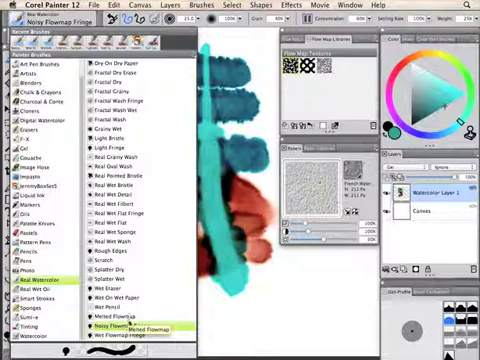
With the Melted Flowmap brush in orange-red, wash over the left and right of the strokes.
left_click(115, 316)
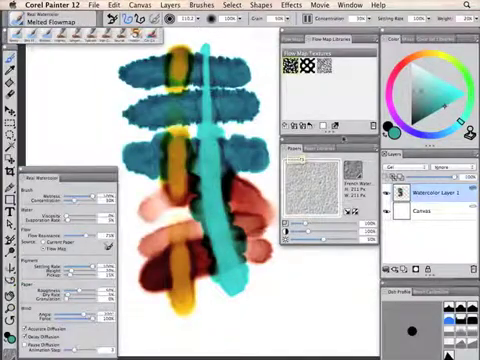
key("shift+s")
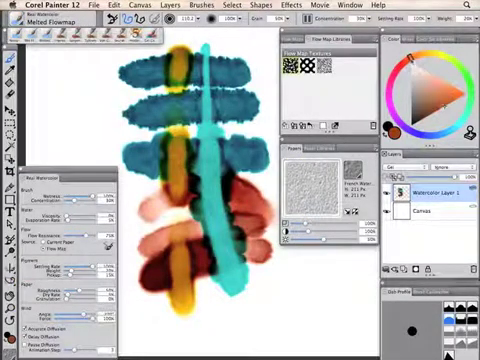
left_click_drag(105, 107, 95, 65)
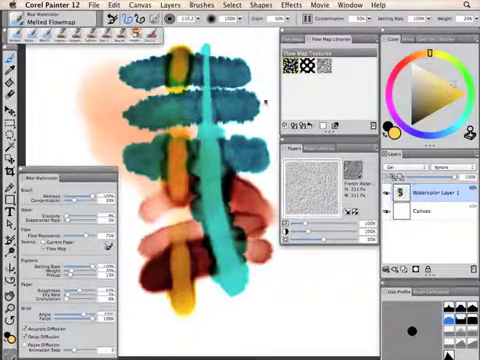
left_click_drag(265, 103, 205, 45)
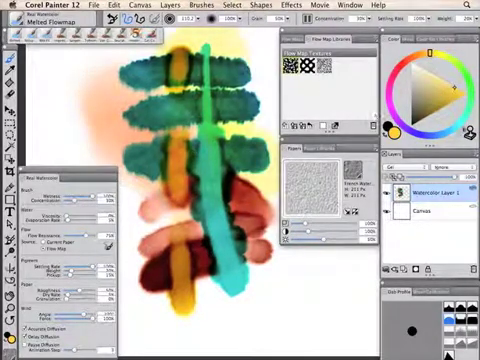
Switch to teal and paint a teal melted watercolor wash over the strokes.
left_click(455, 127)
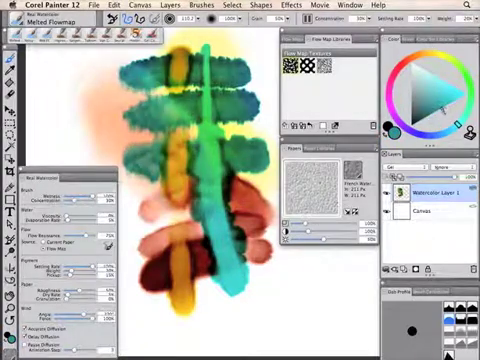
mouse_move(140, 190)
left_mouse_down()
mouse_move(200, 300)
mouse_move(232, 205)
left_mouse_up()
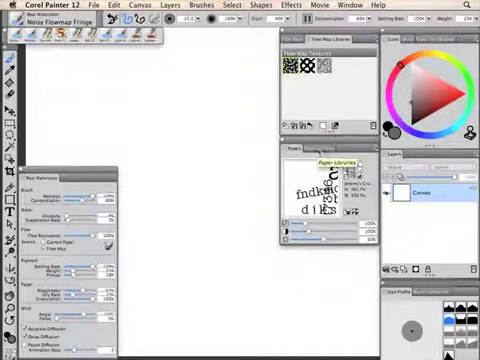
left_click(320, 149)
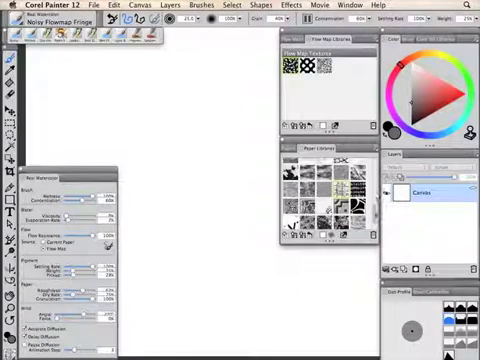
scroll(376, 196, "up", 3)
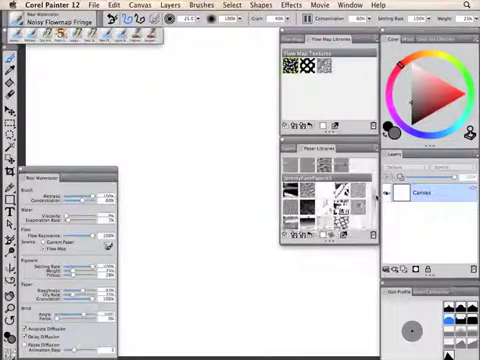
scroll(376, 196, "down", 3)
scroll(376, 196, "down", 3)
scroll(376, 196, "down", 2)
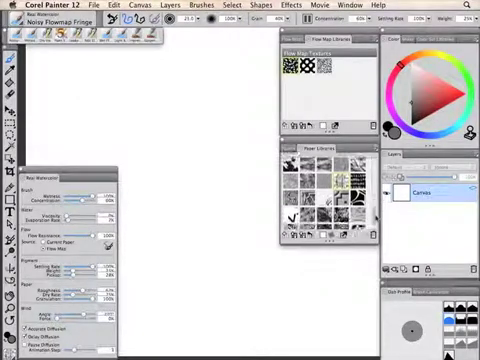
left_click(340, 182)
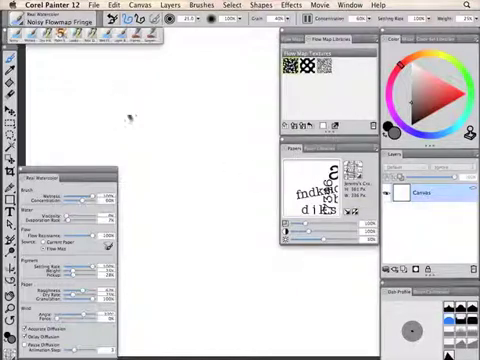
Paint a grey zigzag stroke and a thickened teal zigzag stroke showing the lettered paper texture.
left_click_drag(98, 124, 245, 50)
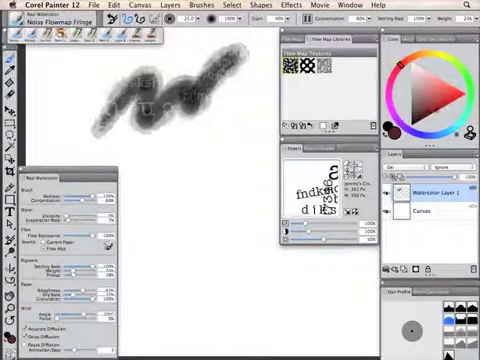
left_click_drag(152, 163, 265, 95)
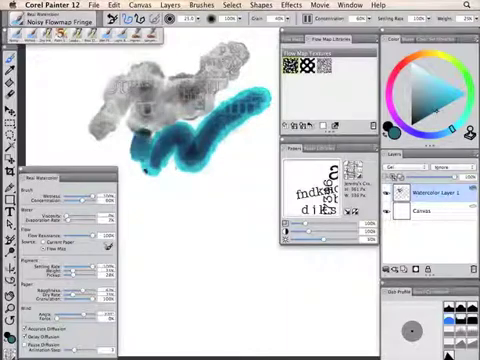
left_click_drag(135, 135, 190, 185)
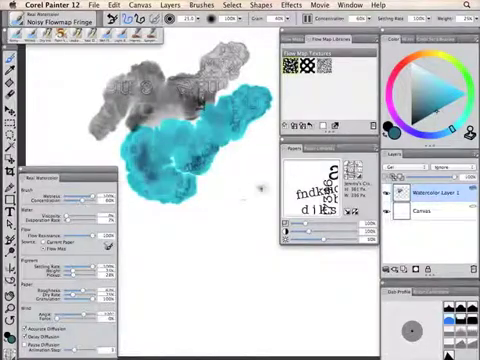
Show the Paper Libraries collection in list view.
left_click(318, 148)
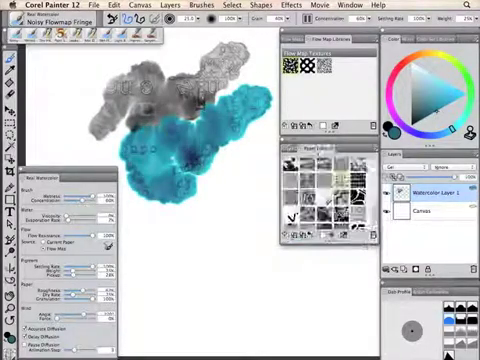
left_click(338, 181)
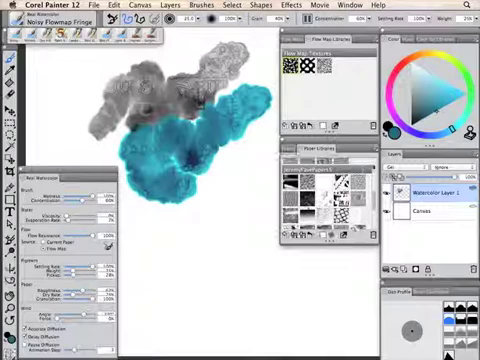
Make Basic Paper current, delete the watercolor layer and reset the main colour to black.
left_click(338, 181)
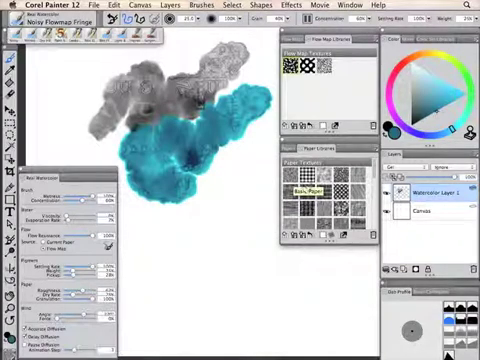
left_click(293, 149)
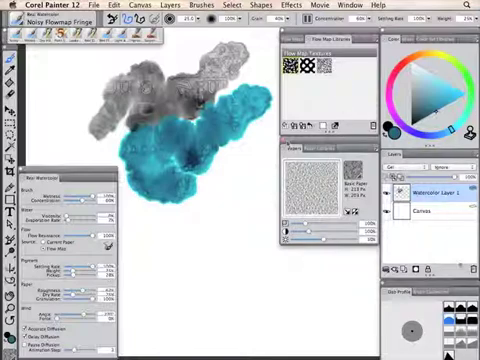
left_click(472, 270)
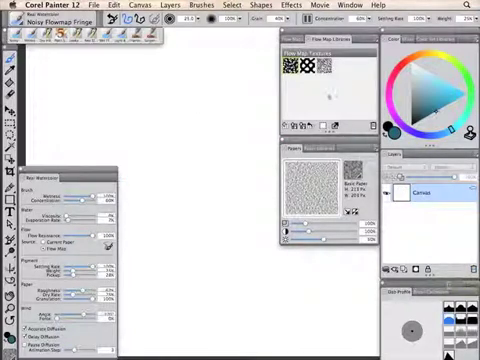
key("shift+s")
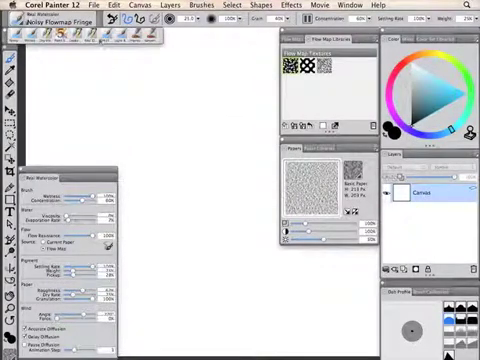
With JeremyBoxSet1 Paint Splatter, spatter a cluster of black blobs near the canvas centre.
left_click(45, 20)
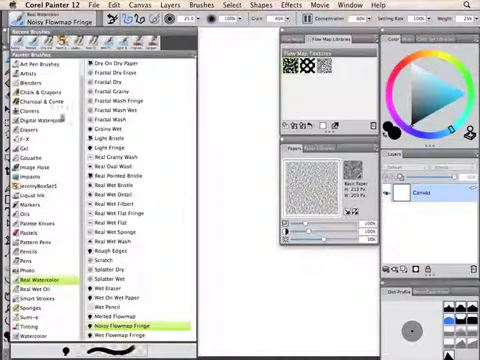
left_click(45, 186)
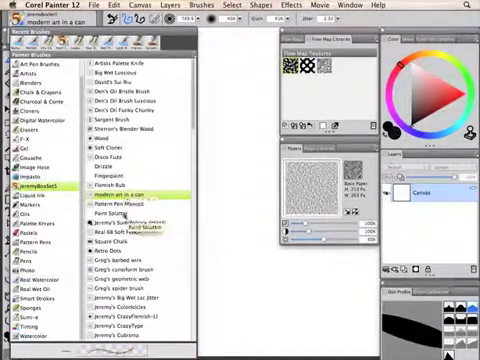
left_click(118, 214)
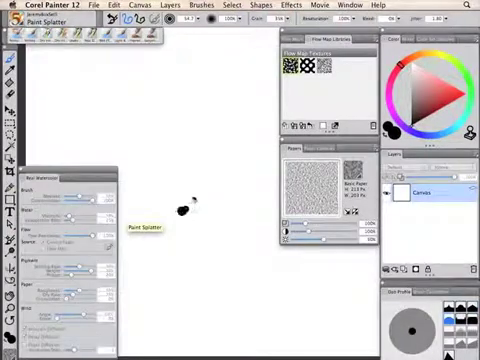
mouse_move(193, 200)
left_mouse_down()
mouse_move(190, 208)
mouse_move(198, 212)
mouse_move(197, 228)
left_mouse_up()
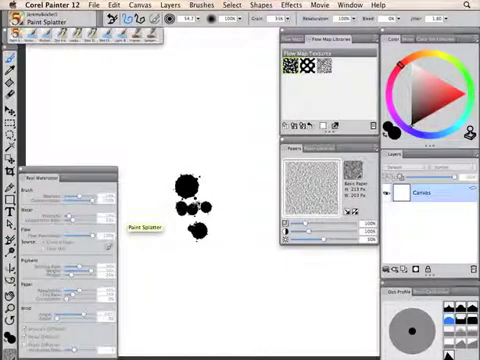
mouse_move(195, 205)
left_mouse_down()
mouse_move(182, 195)
mouse_move(220, 205)
left_mouse_up()
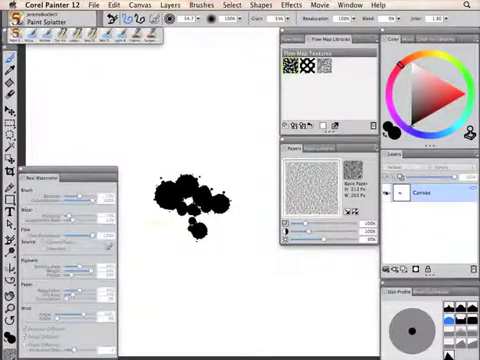
left_click(15, 32)
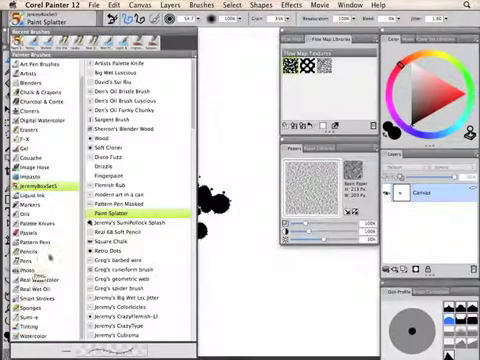
With Pens Dry Ink, draw tall thin black drips rising from the splatter and merging into it.
left_click(28, 260)
left_click(110, 166)
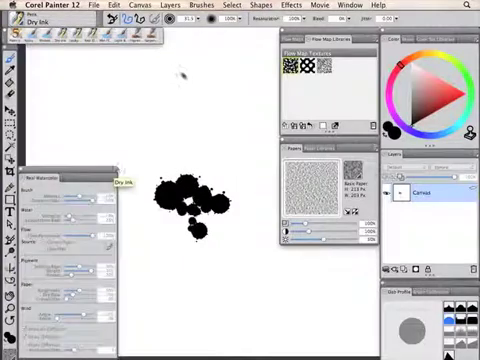
left_click_drag(182, 85, 180, 160)
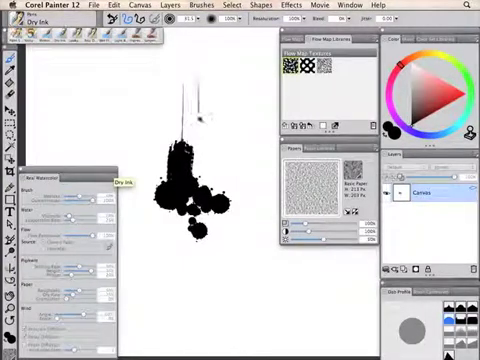
left_click_drag(200, 118, 206, 95)
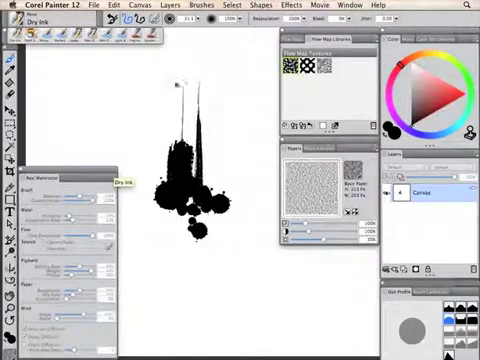
left_click_drag(169, 120, 170, 150)
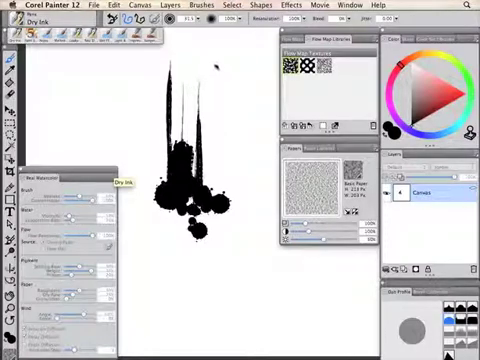
left_click_drag(211, 140, 212, 180)
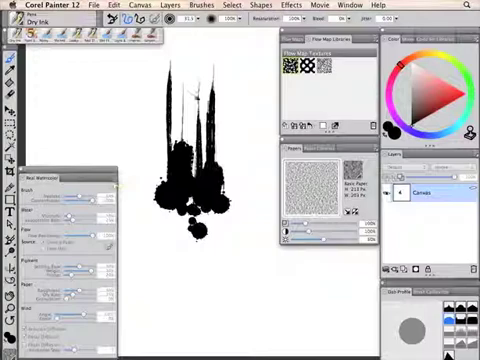
left_click_drag(192, 38, 195, 88)
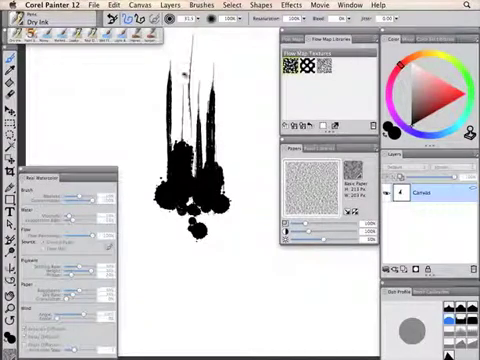
left_click_drag(190, 90, 190, 160)
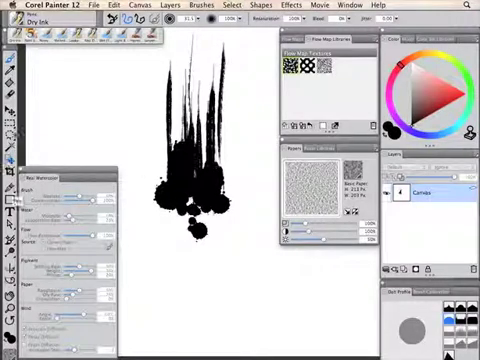
Enclose the whole ink drawing in a rectangular selection.
left_click(8, 128)
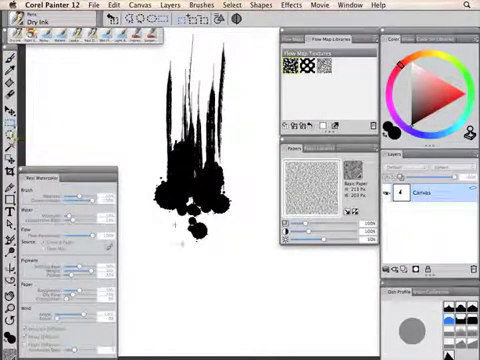
mouse_move(154, 246)
left_mouse_down()
mouse_move(240, 70)
mouse_move(239, 32)
left_mouse_up()
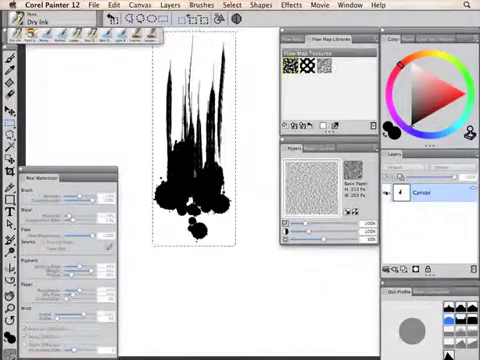
left_click(297, 39)
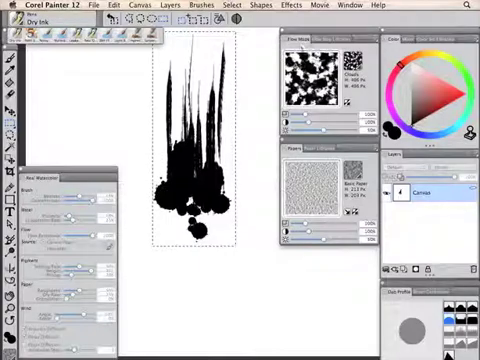
Capture the selection as a new flow map named drippy.
left_click(373, 39)
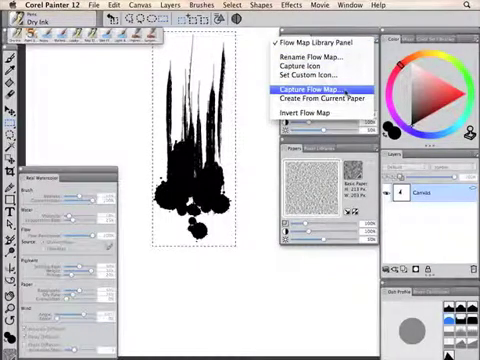
left_click(345, 90)
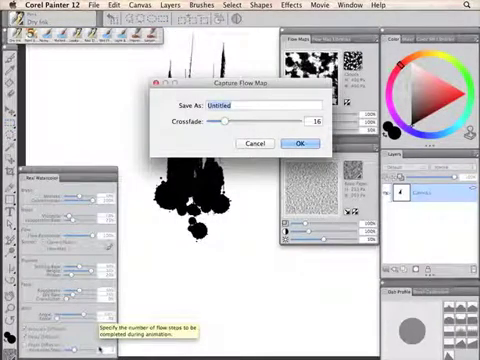
type("drippy")
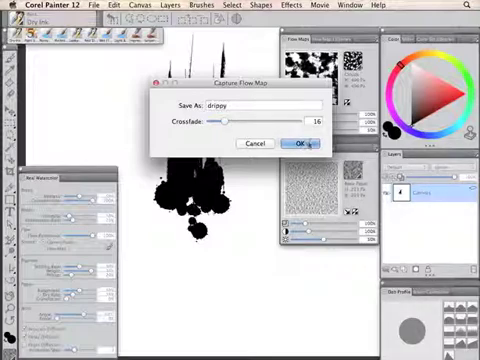
left_click(301, 144)
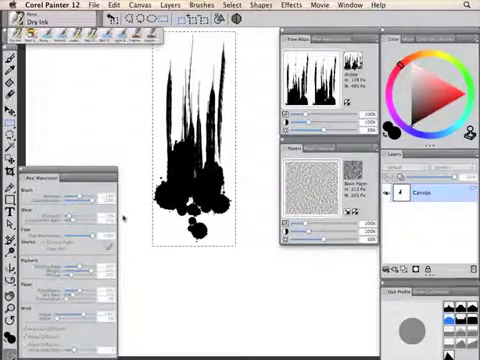
Deselect and switch to the Real Watercolor Melted Flowmap brush.
key("super+d")
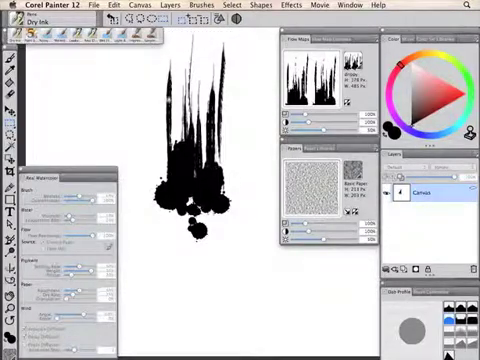
left_click(28, 28)
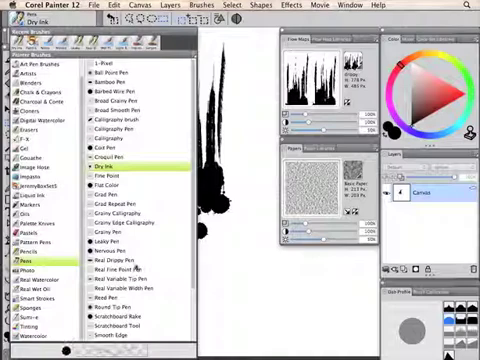
left_click(54, 281)
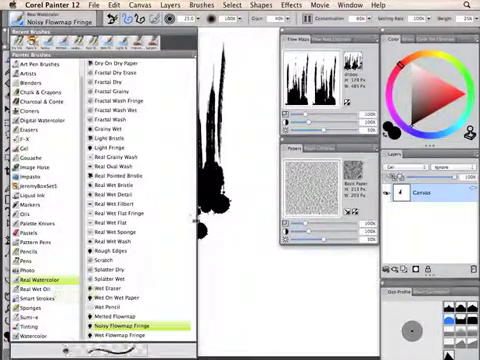
left_click(126, 316)
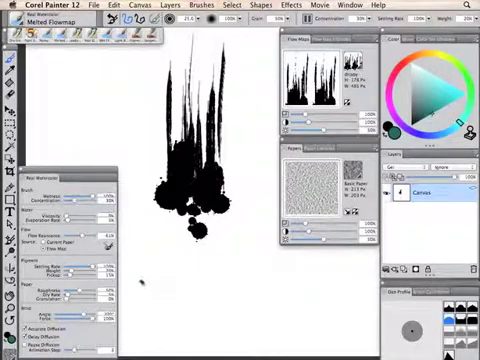
Paint two wavy teal melted-watercolor strokes across the lower canvas using the drippy flow map.
mouse_move(141, 283)
left_mouse_down()
mouse_move(177, 295)
mouse_move(286, 279)
left_mouse_up()
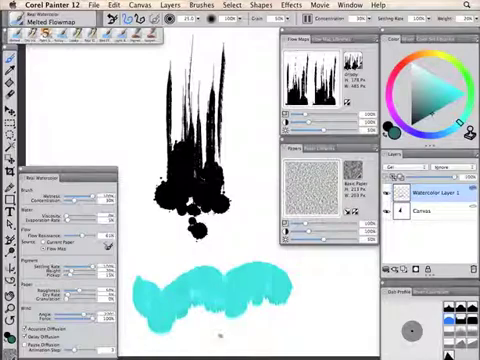
left_click_drag(250, 335, 370, 306)
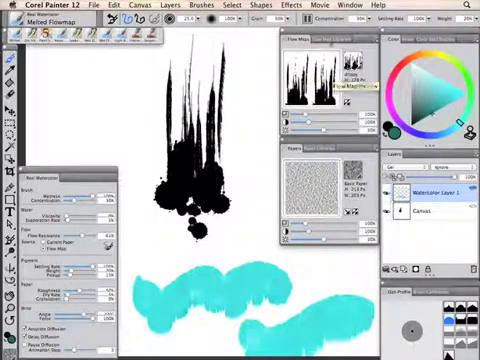
Choose another flow map from the library and paint a wavy teal stroke at the upper left.
left_click(333, 40)
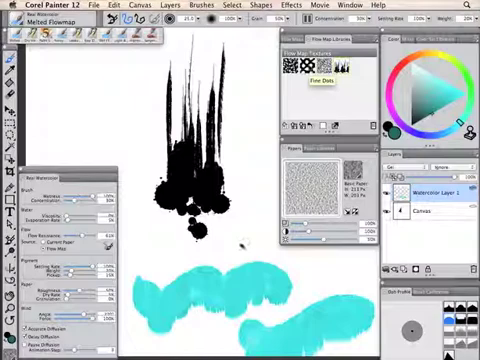
mouse_move(50, 93)
left_mouse_down()
mouse_move(75, 104)
mouse_move(148, 82)
left_mouse_up()
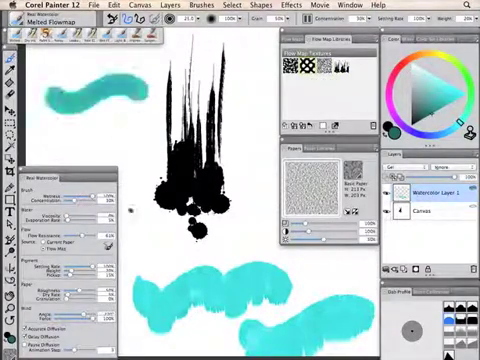